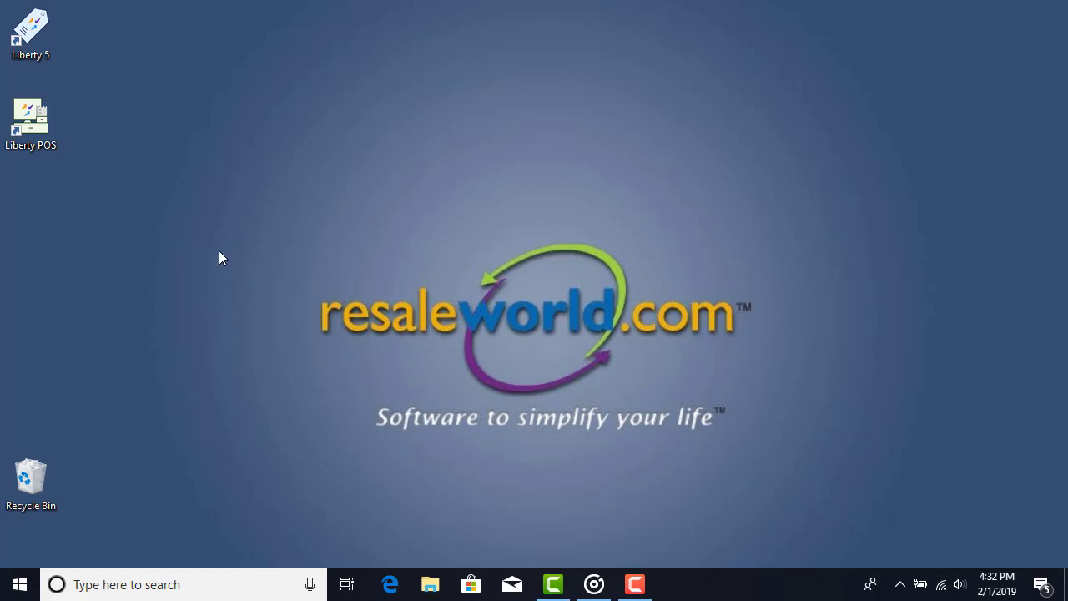
Step: Launch Liberty POS and start a new sale, logging in as Admin with the password left blank
double_click(44, 125)
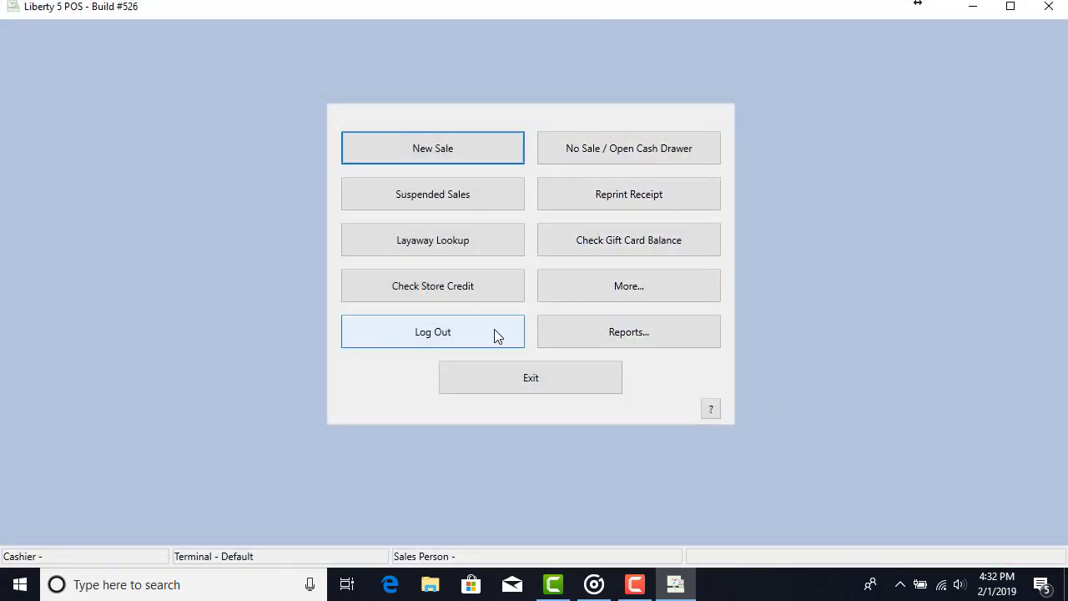
left_click(443, 157)
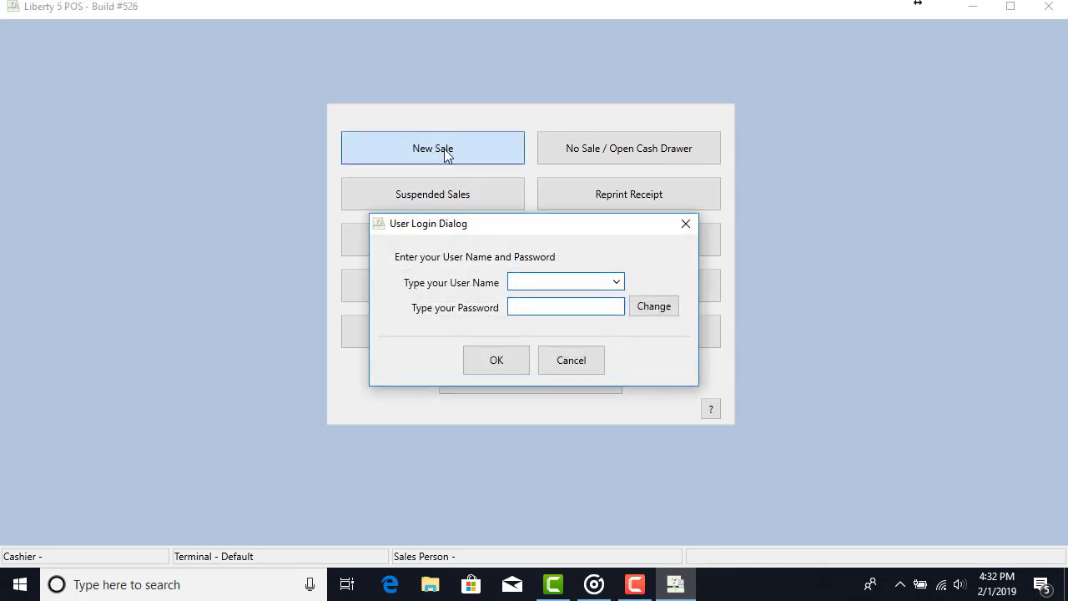
left_click(616, 283)
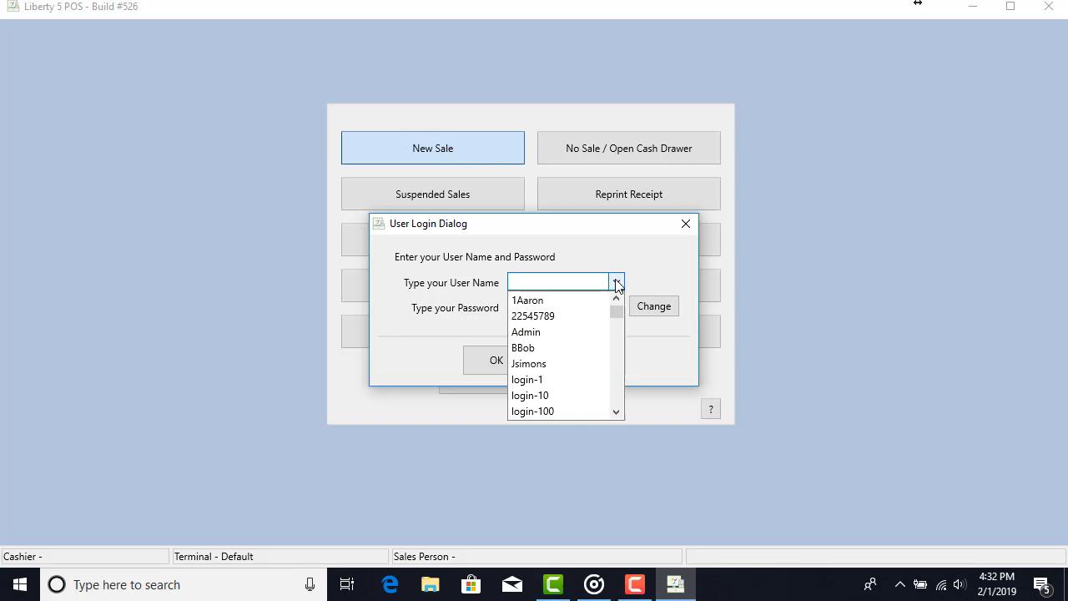
left_click(572, 333)
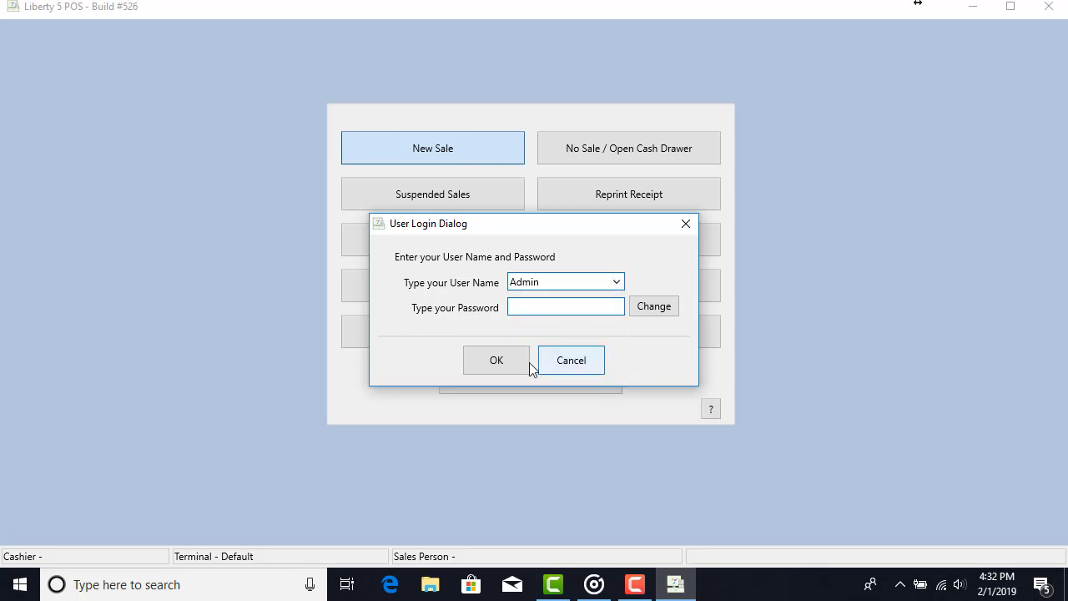
left_click(508, 371)
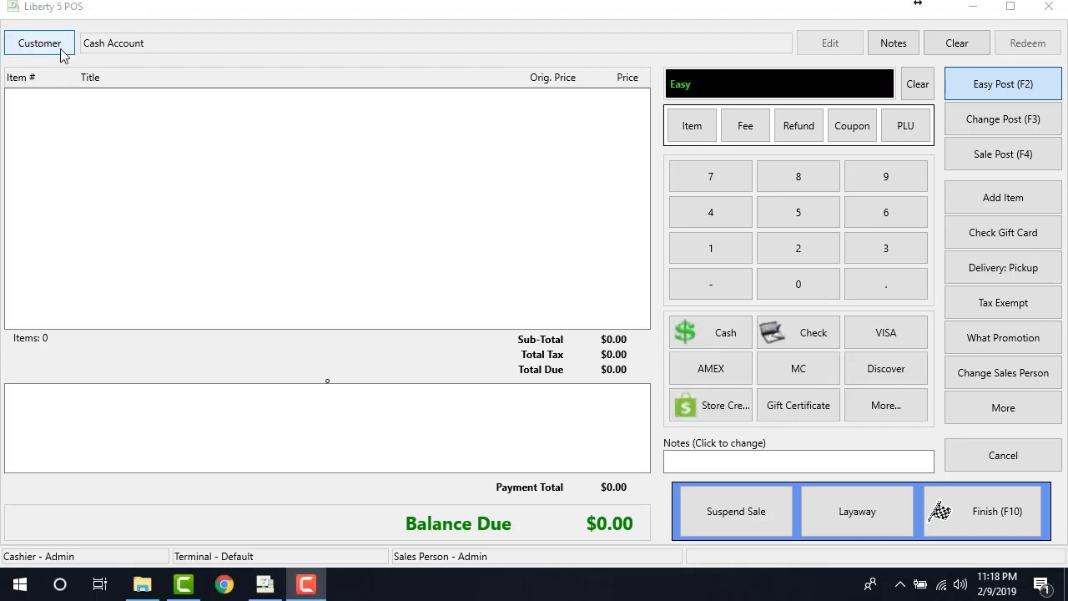
Step: Look over the customer account list and the form for adding a client account, without selecting or creating an account
left_click(58, 47)
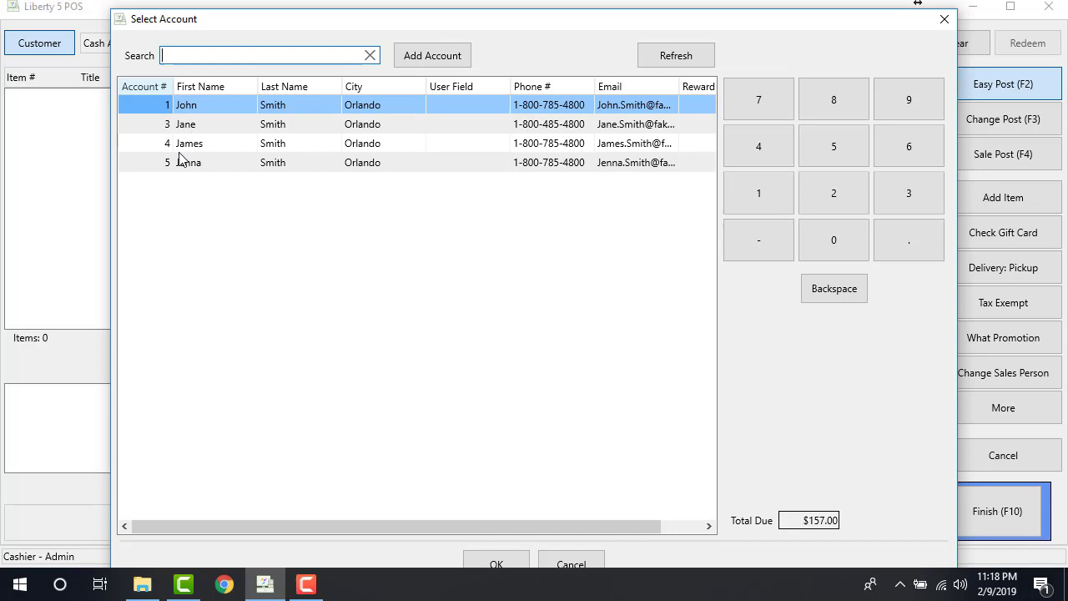
left_click(943, 20)
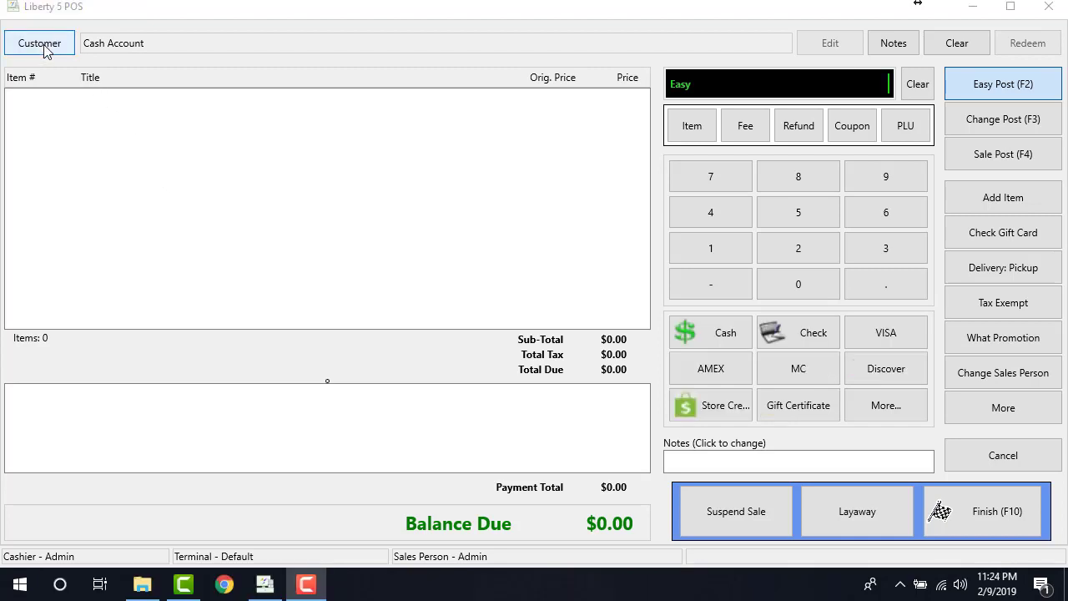
left_click(45, 48)
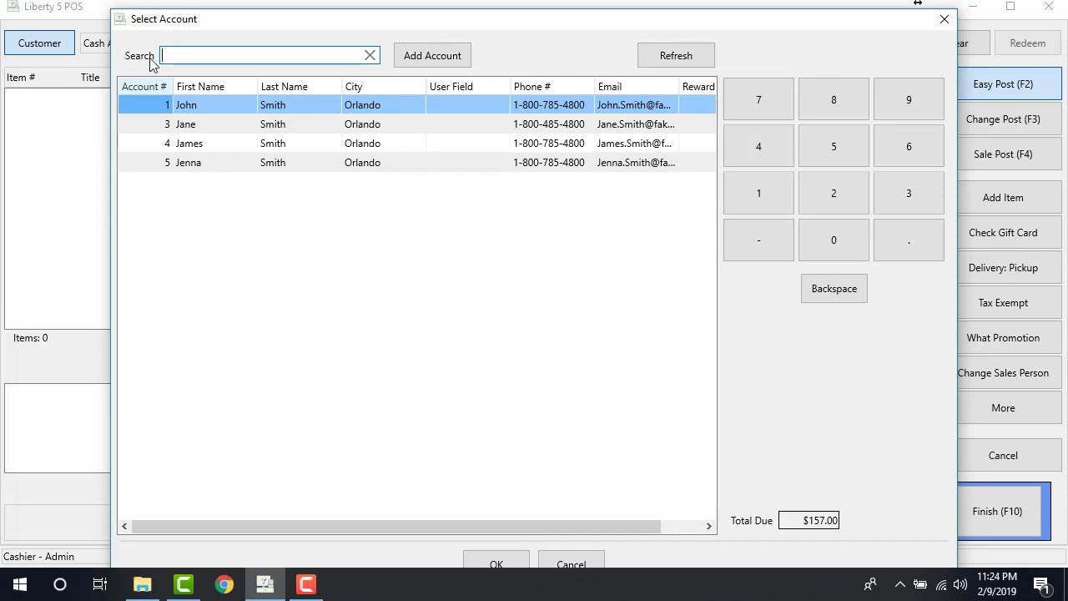
left_click(437, 60)
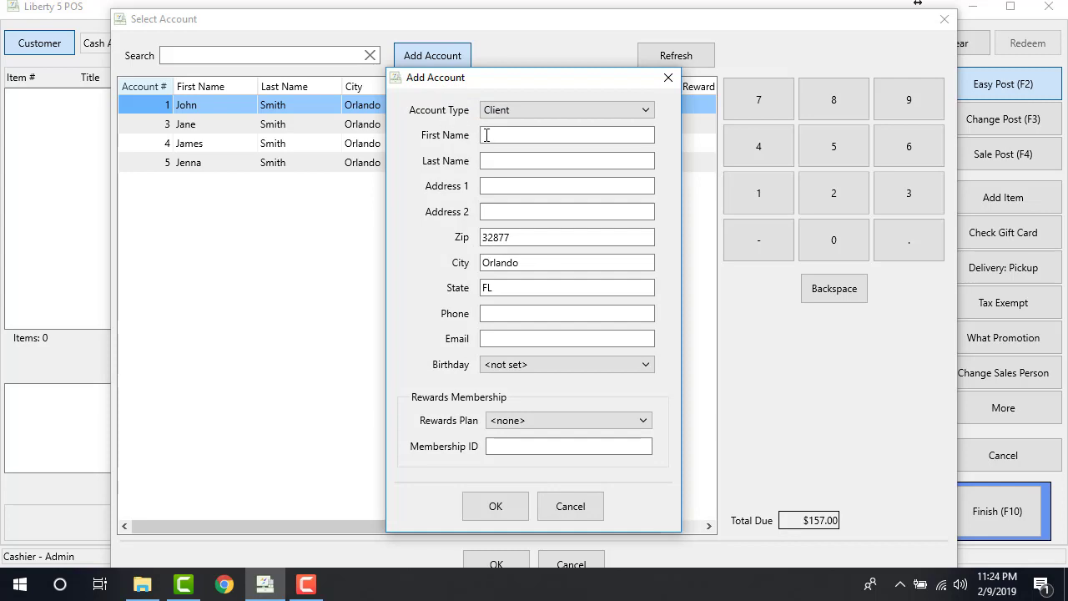
left_click(487, 135)
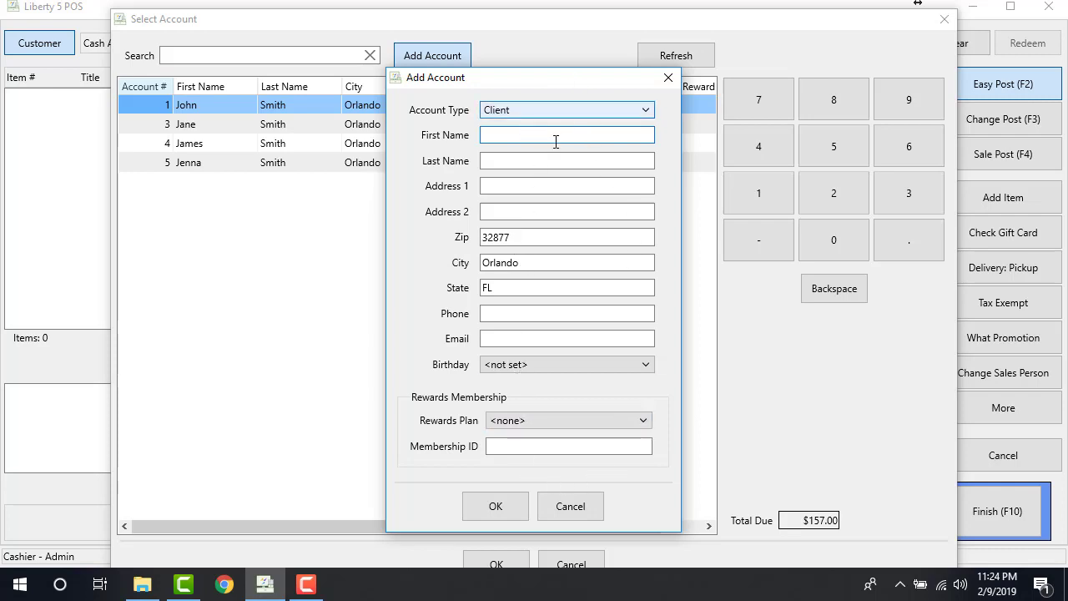
left_click(495, 504)
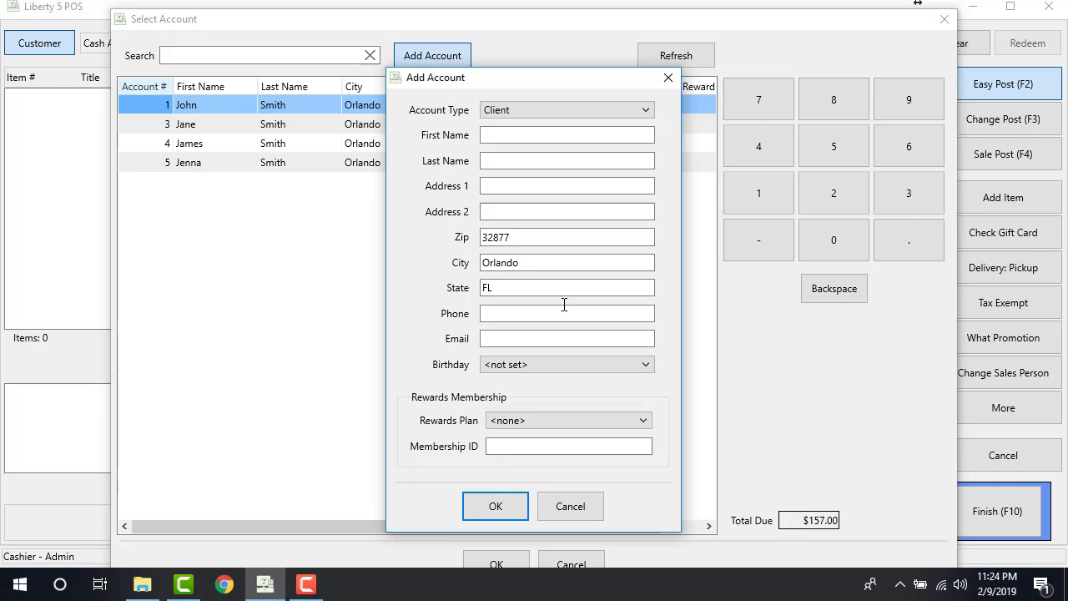
left_click(571, 507)
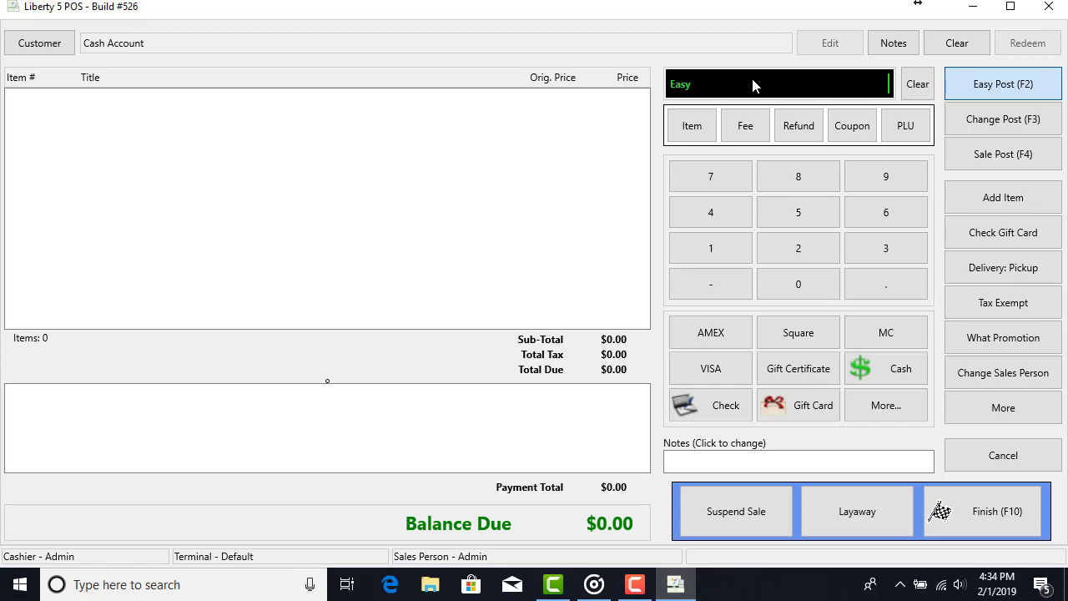
Step: Add item 2-1 to the sale and view its discount, price and tax-exempt options without changing them
type("2-1")
key("Return")
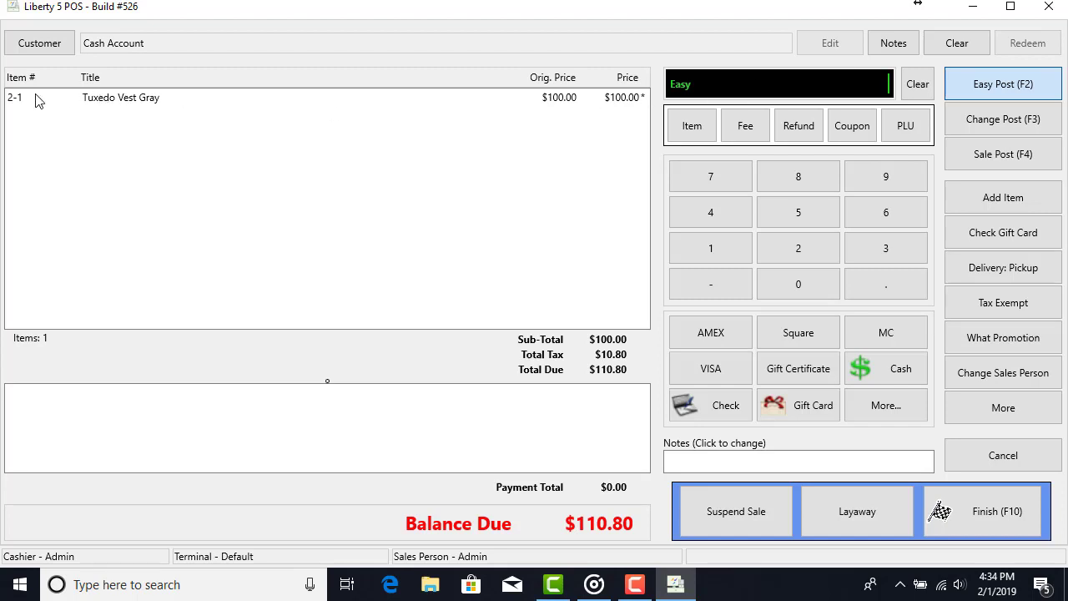
left_click(279, 104)
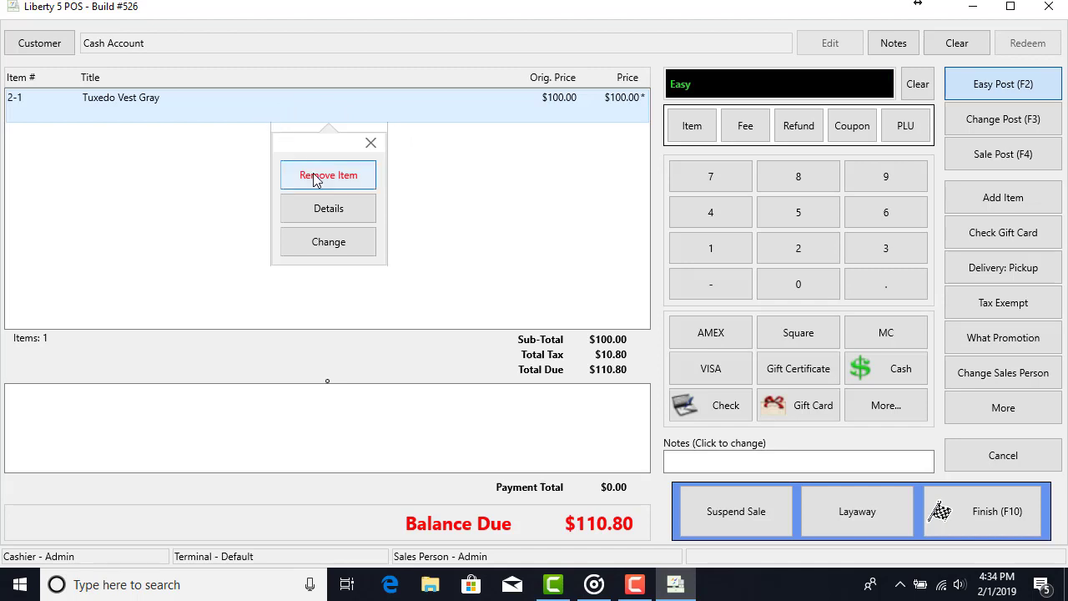
left_click(326, 247)
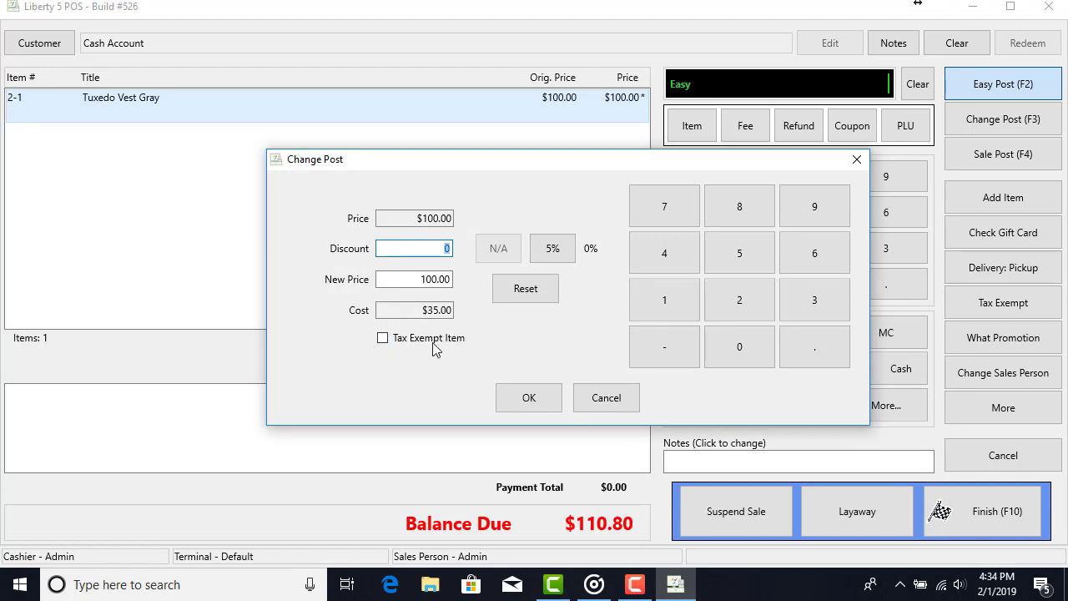
left_click(857, 159)
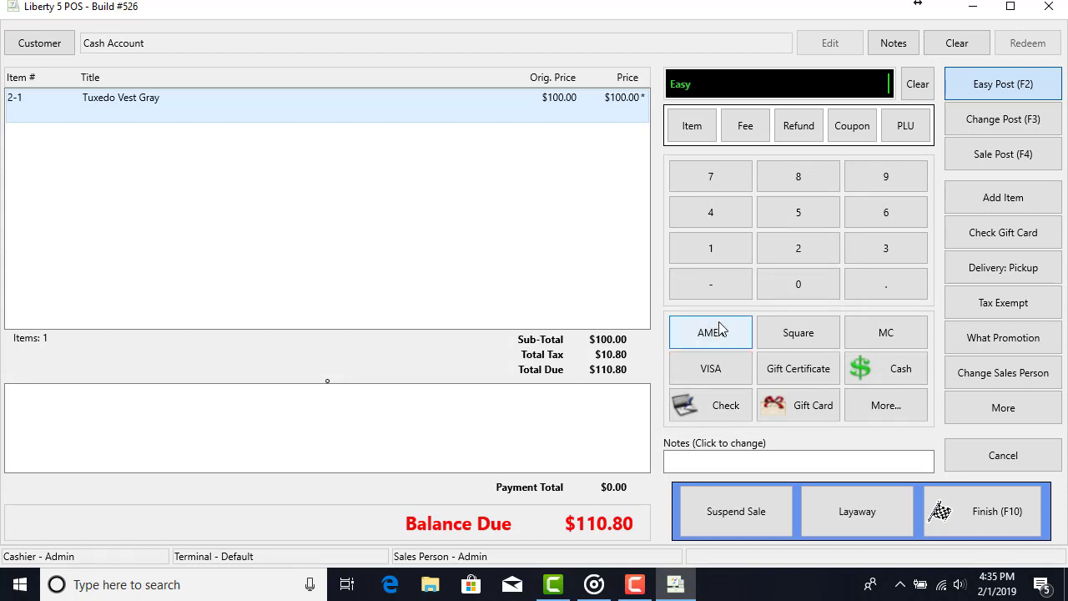
Step: Post a VISA payment for the full balance and remove that payment from the sale
left_click(705, 373)
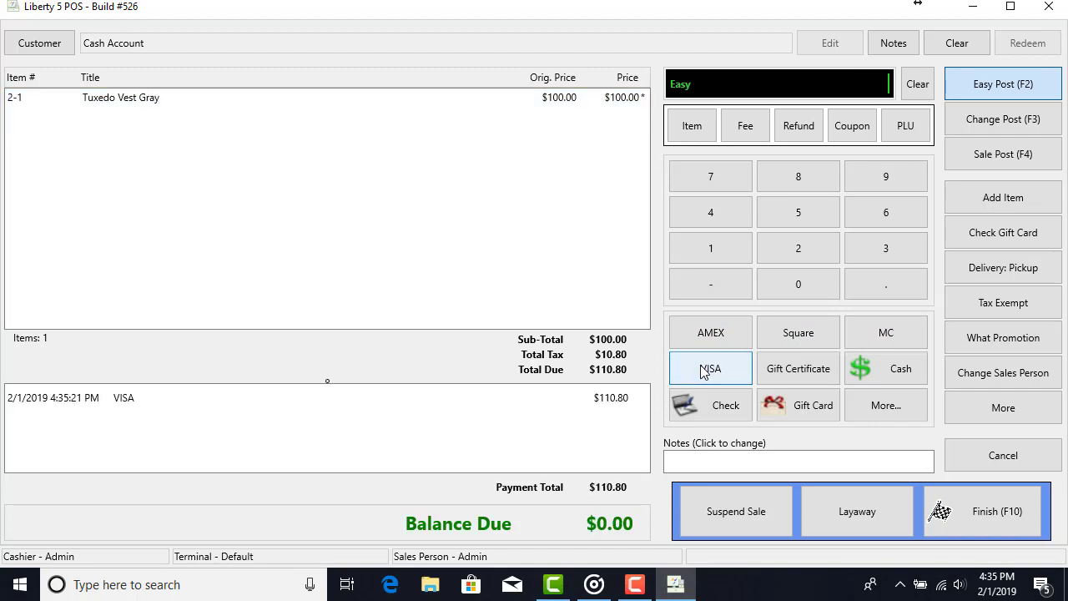
left_click(72, 402)
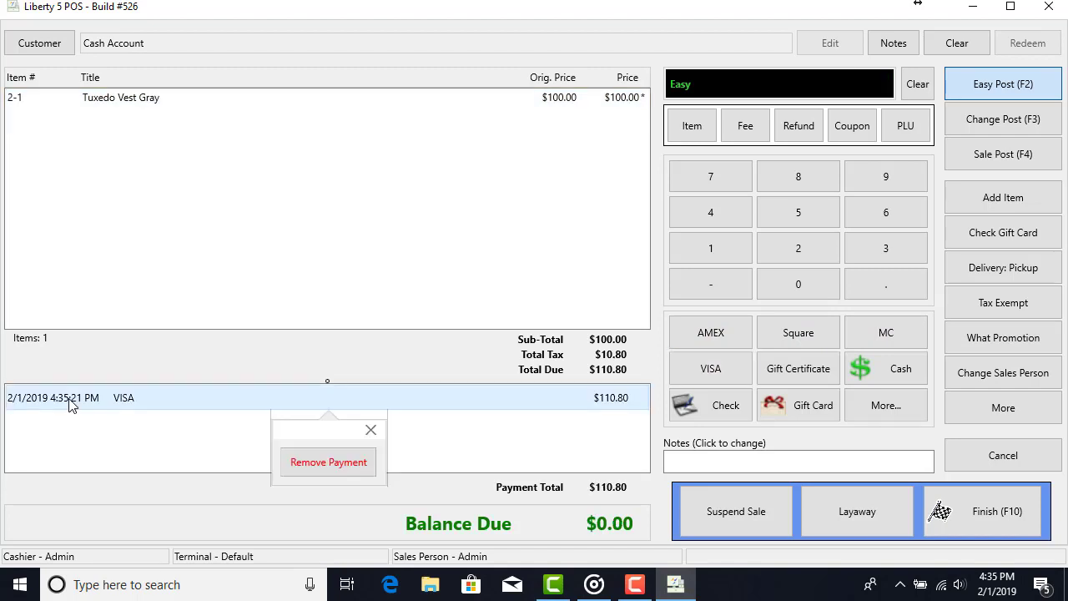
left_click(302, 464)
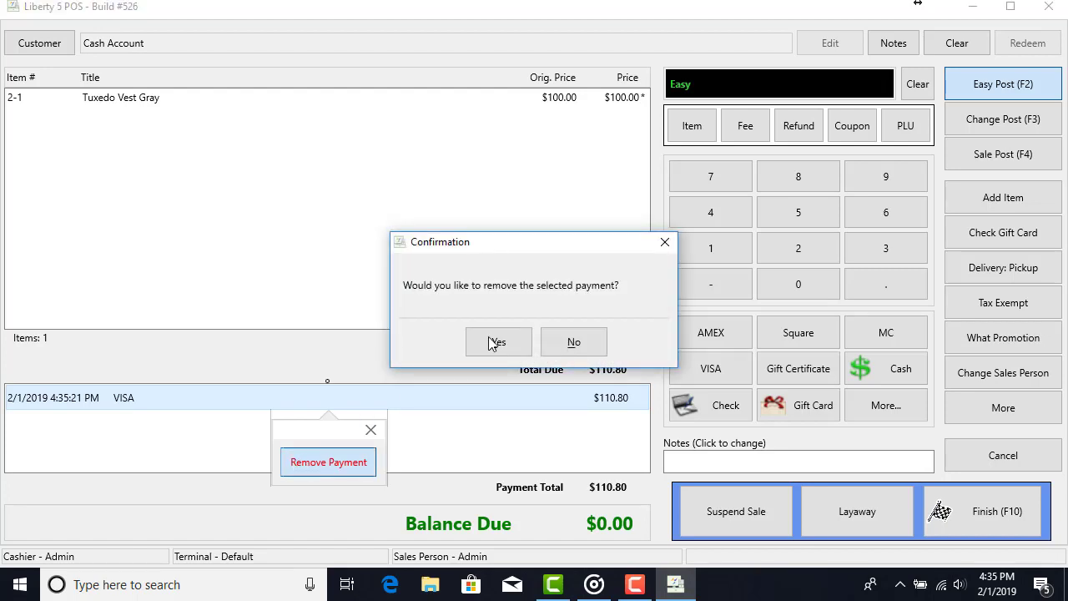
left_click(516, 343)
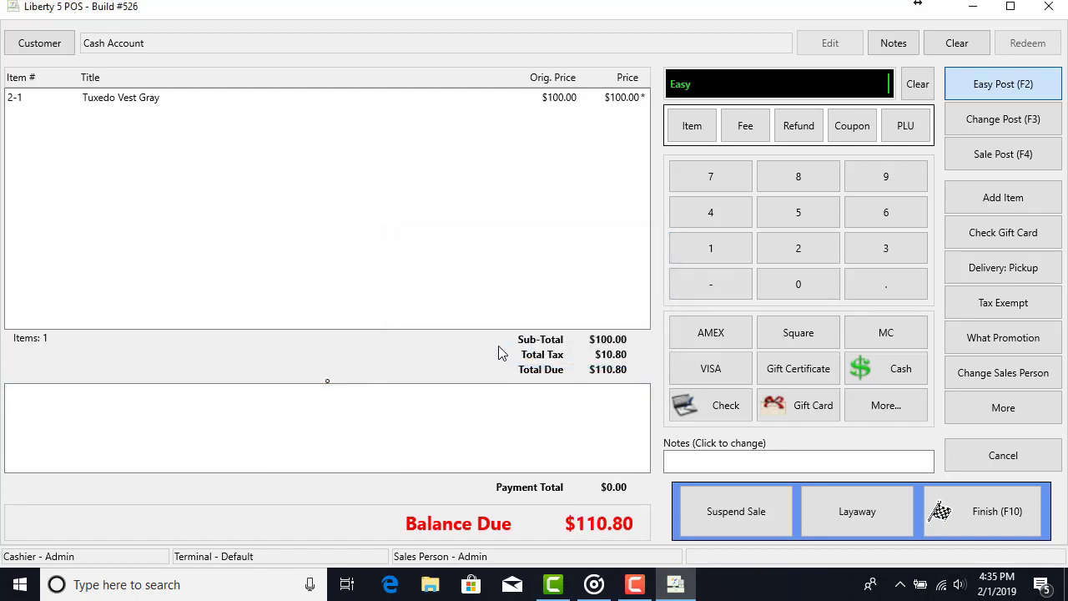
Step: Post a check payment for the full balance with check number 1212, and remove that payment from the sale
left_click(710, 414)
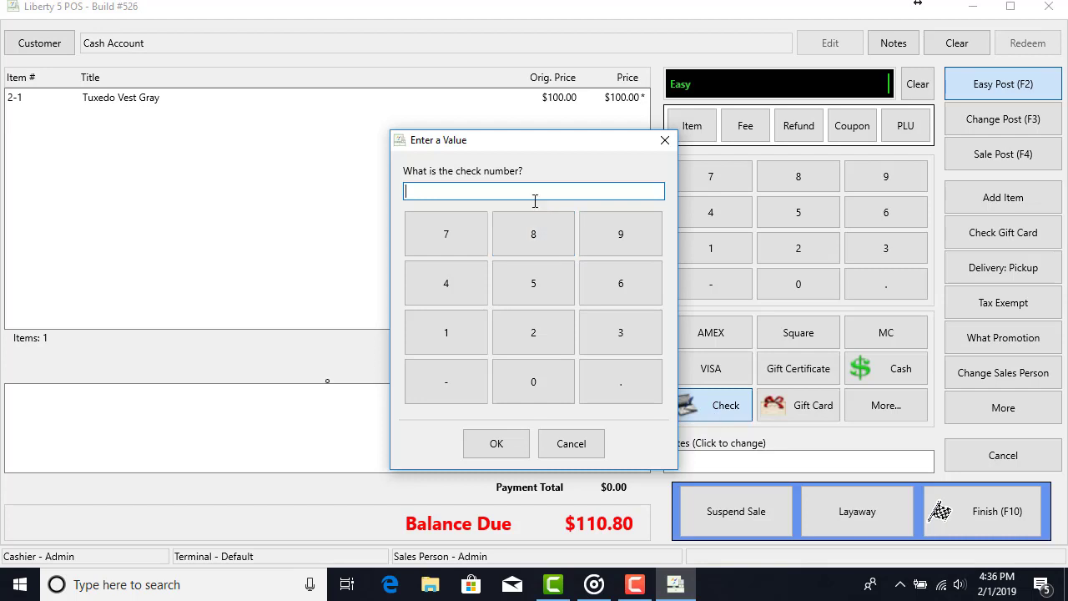
type("1212")
left_click(506, 446)
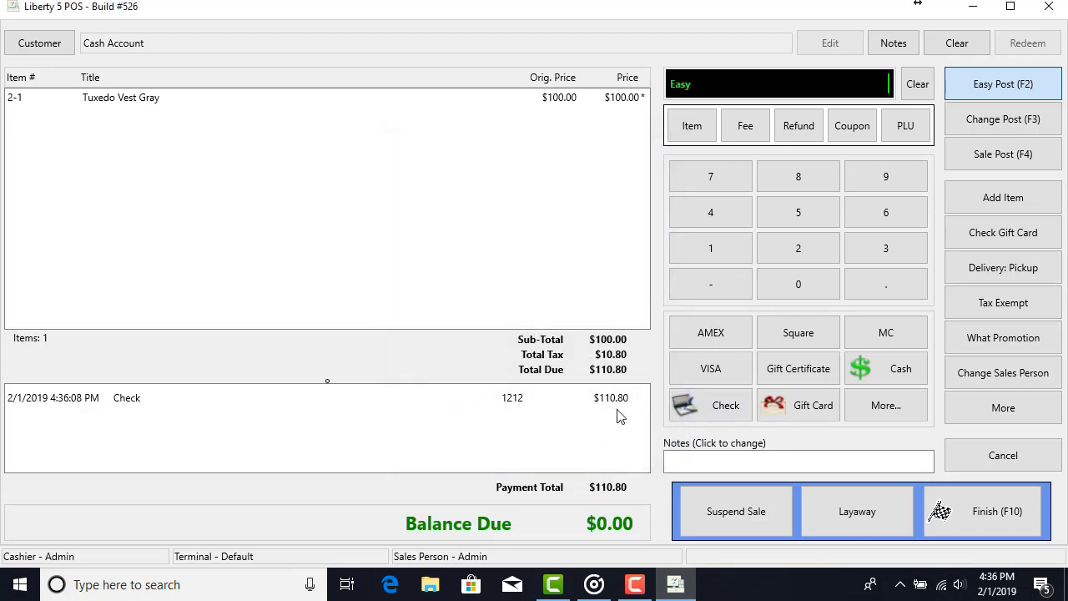
left_click(67, 400)
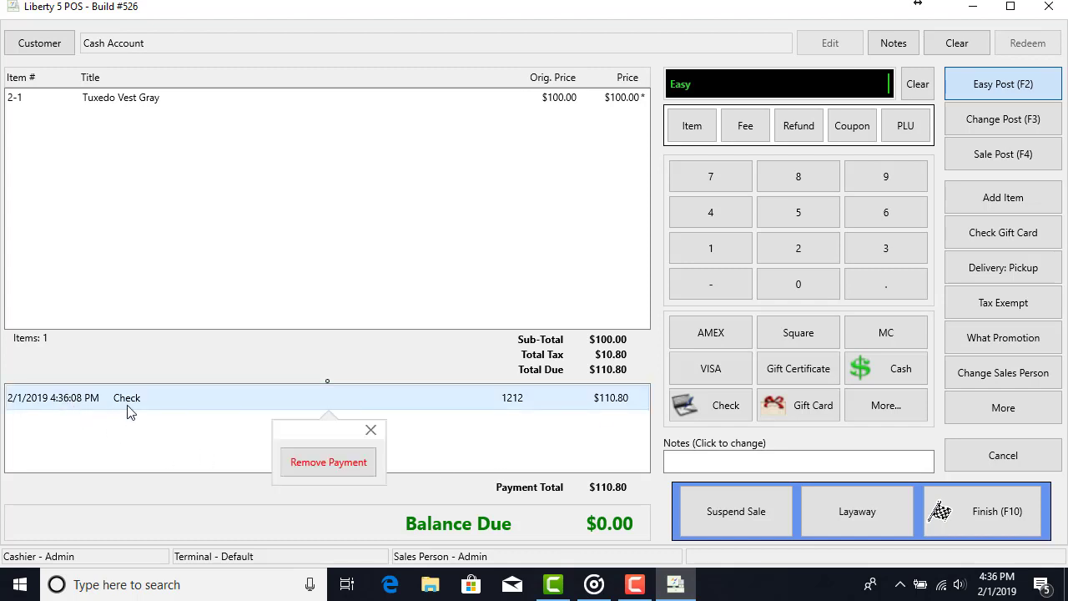
left_click(291, 465)
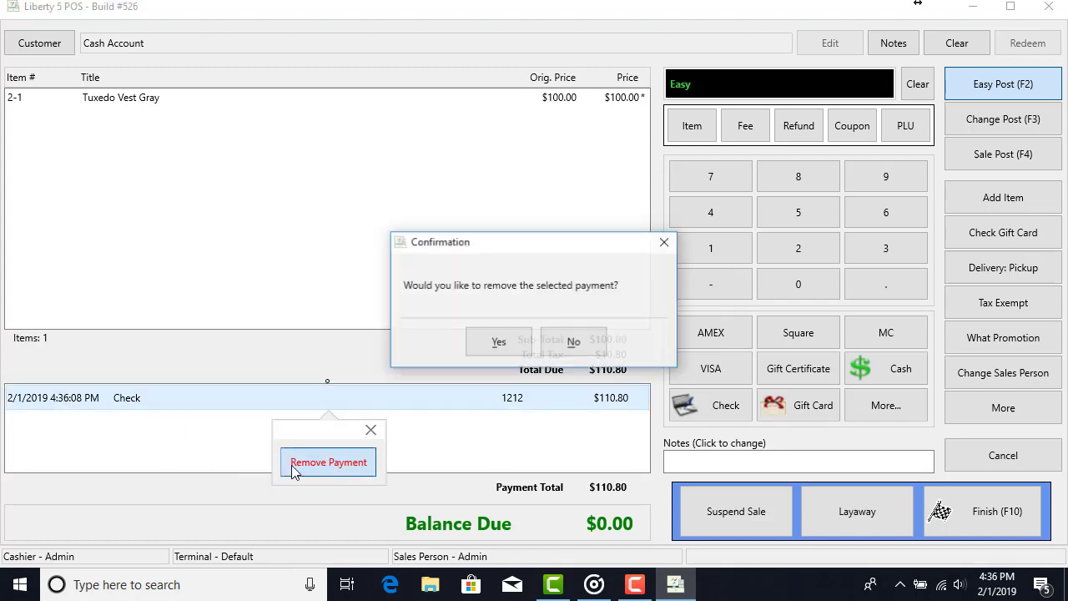
left_click(498, 344)
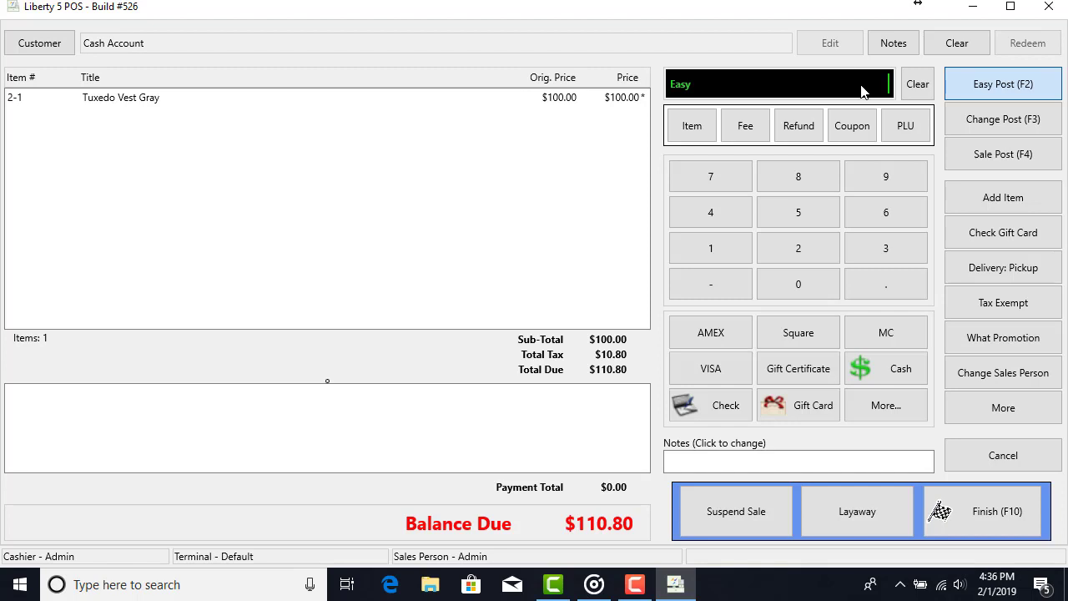
Step: Split the payment into a $50.00 gift certificate and $61.00 cash
type("50.00")
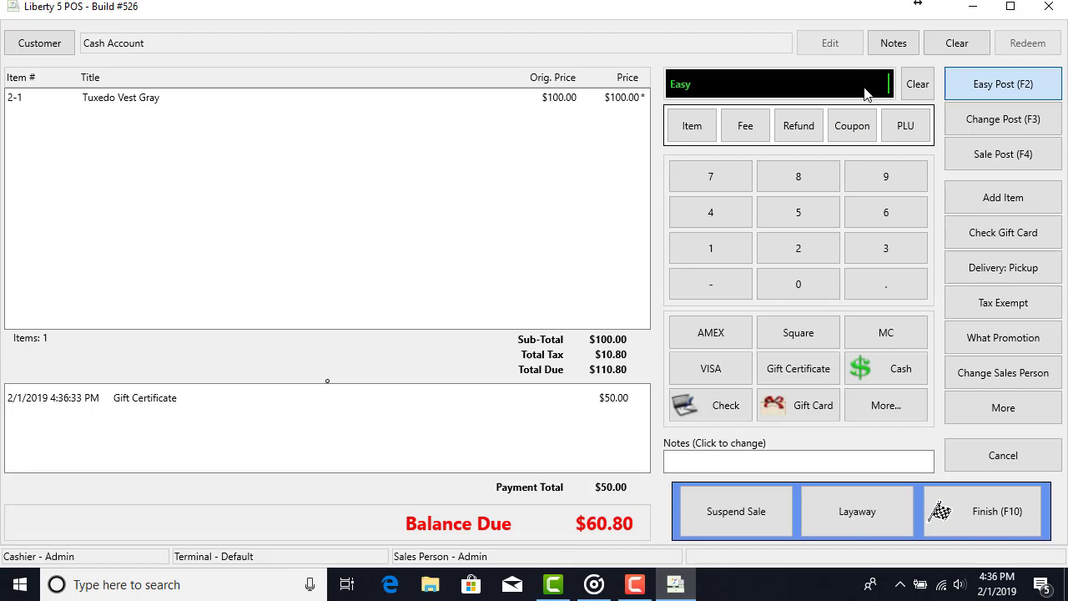
type("61.00")
left_click(873, 363)
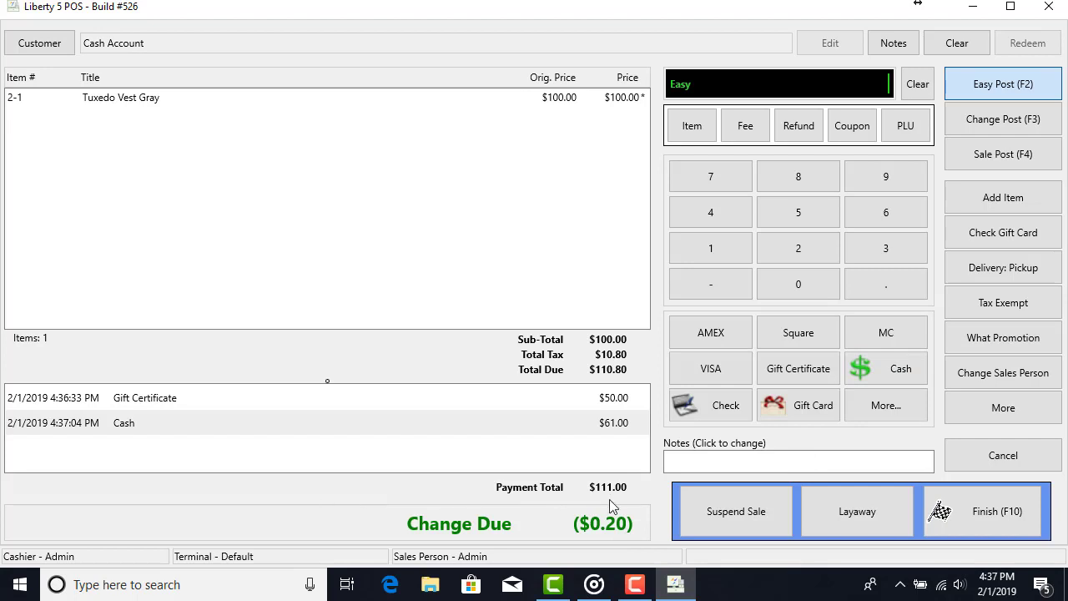
Step: Finish the sale with no receipt and dismiss the change due notice
left_click(961, 511)
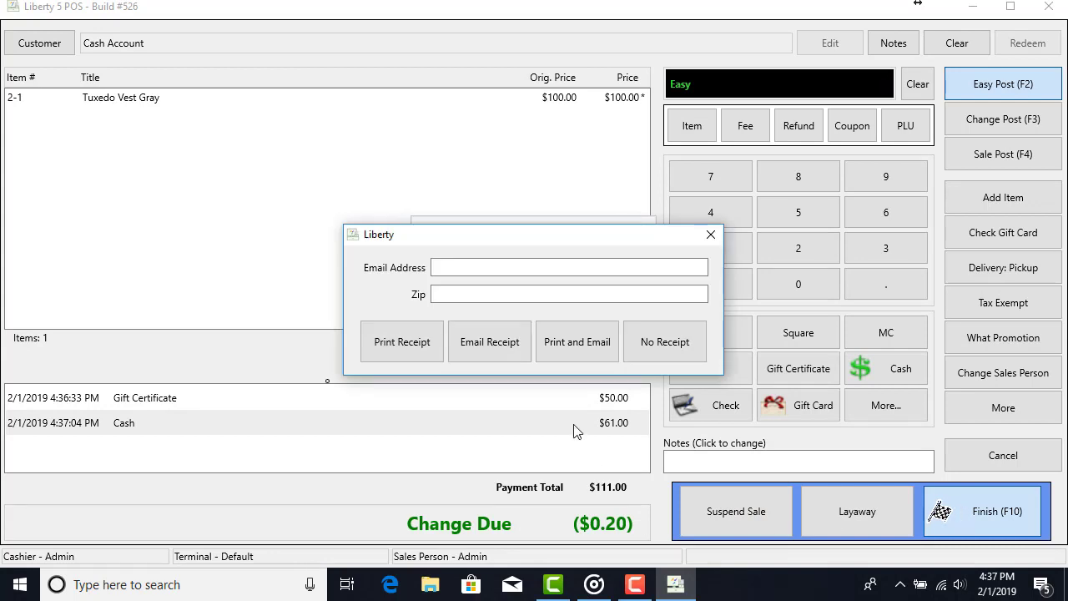
left_click(665, 344)
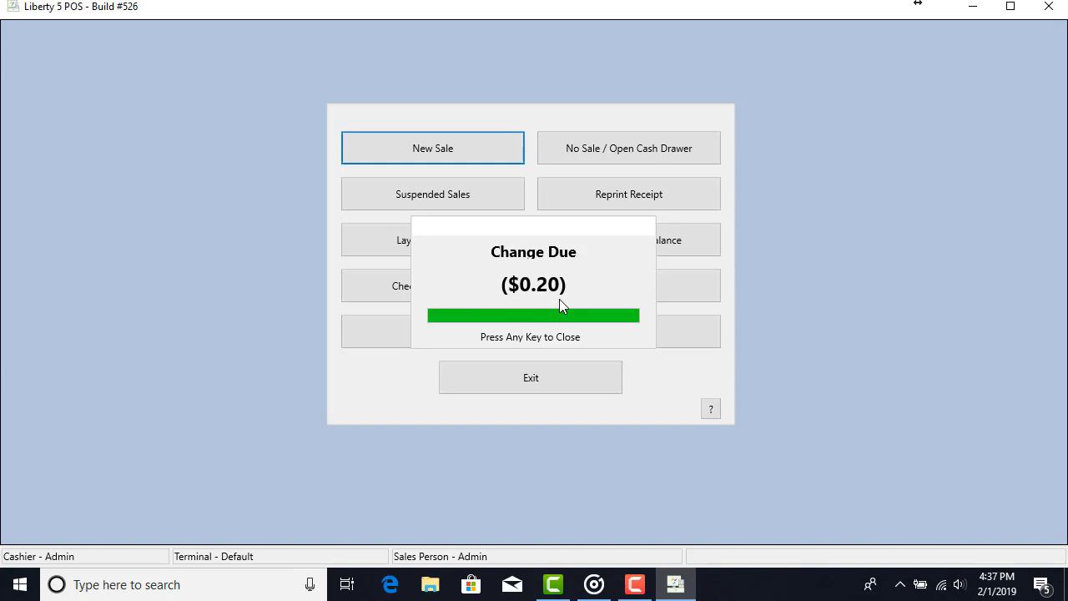
left_click(551, 337)
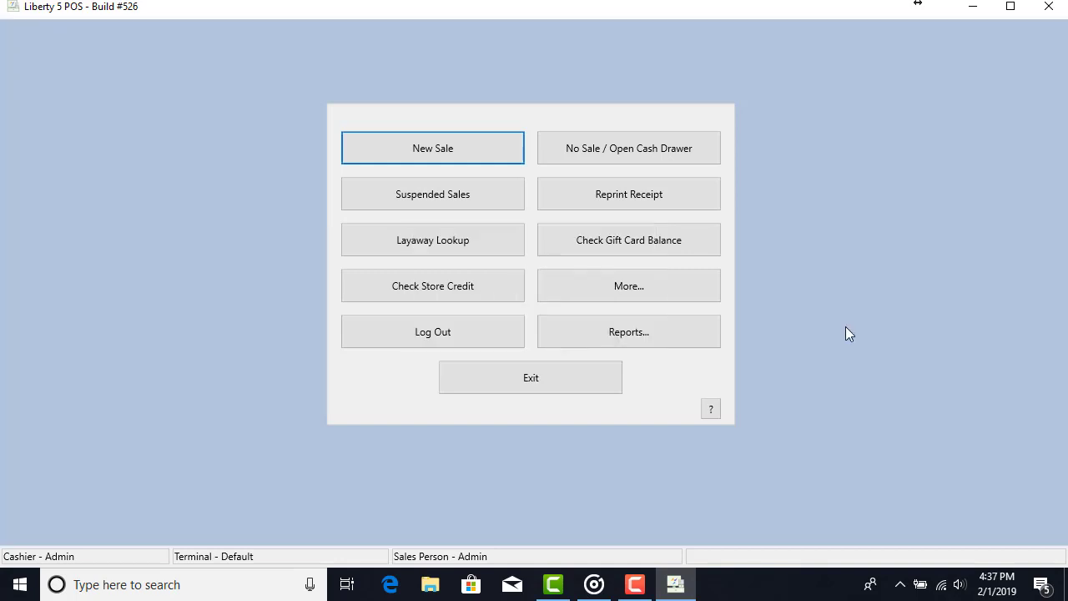